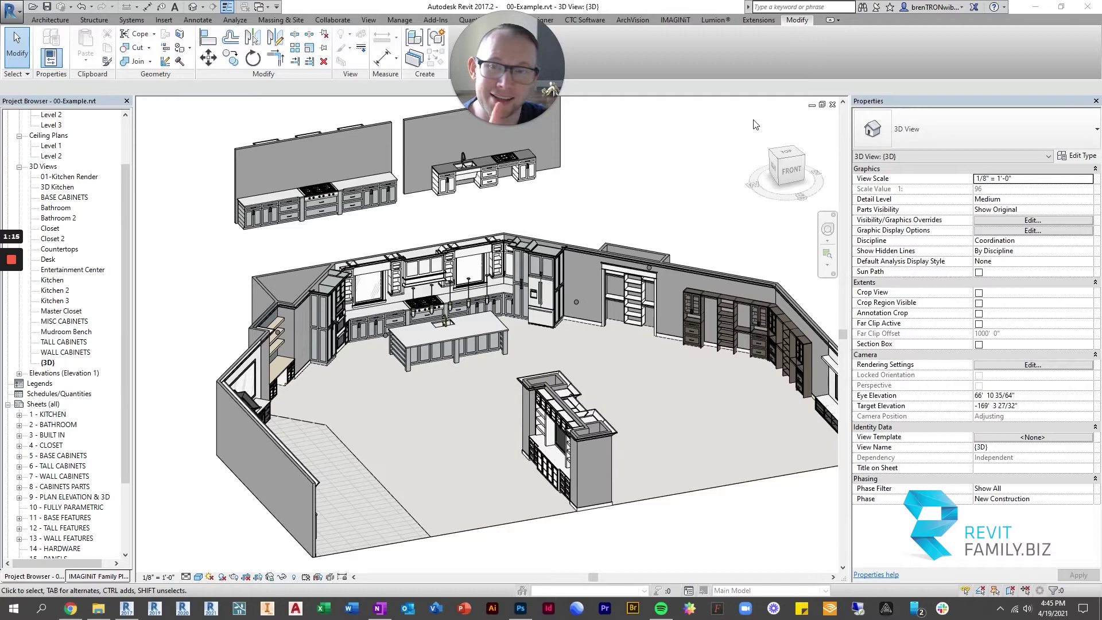
Shrink the cabinet families file window and bring the kitchen project back to the front
left_click(99, 611)
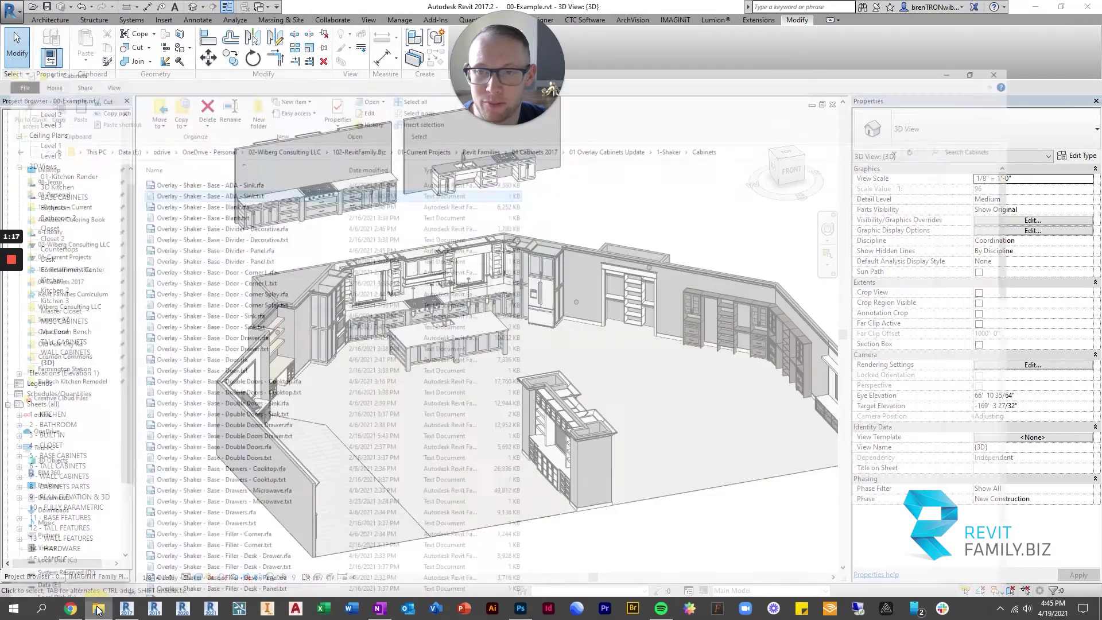
left_click_drag(373, 5, 373, 155)
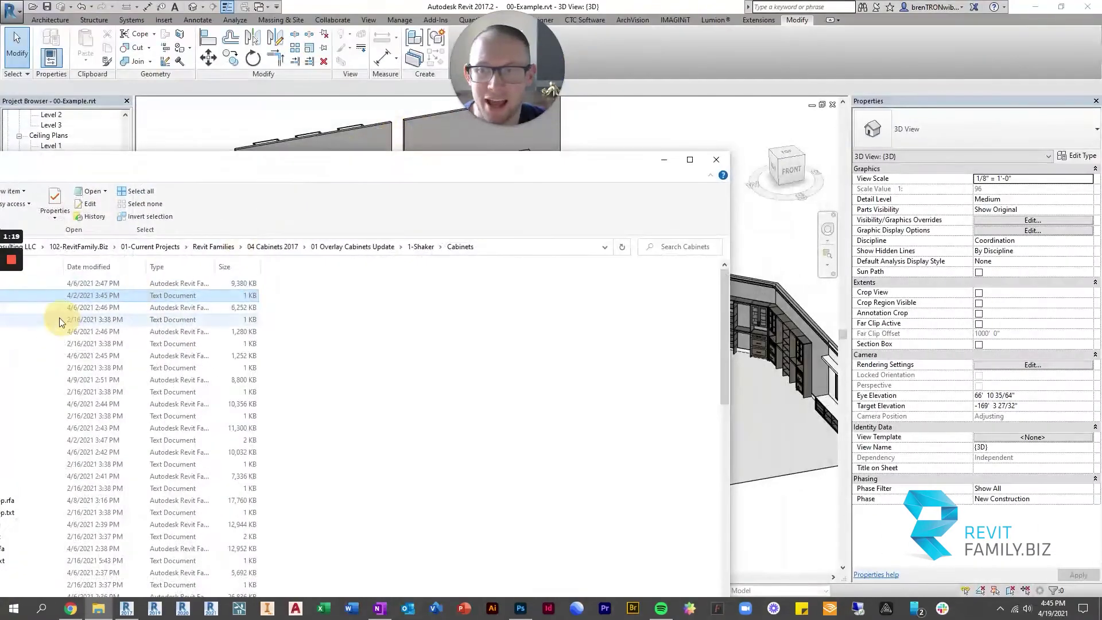
left_click(655, 130)
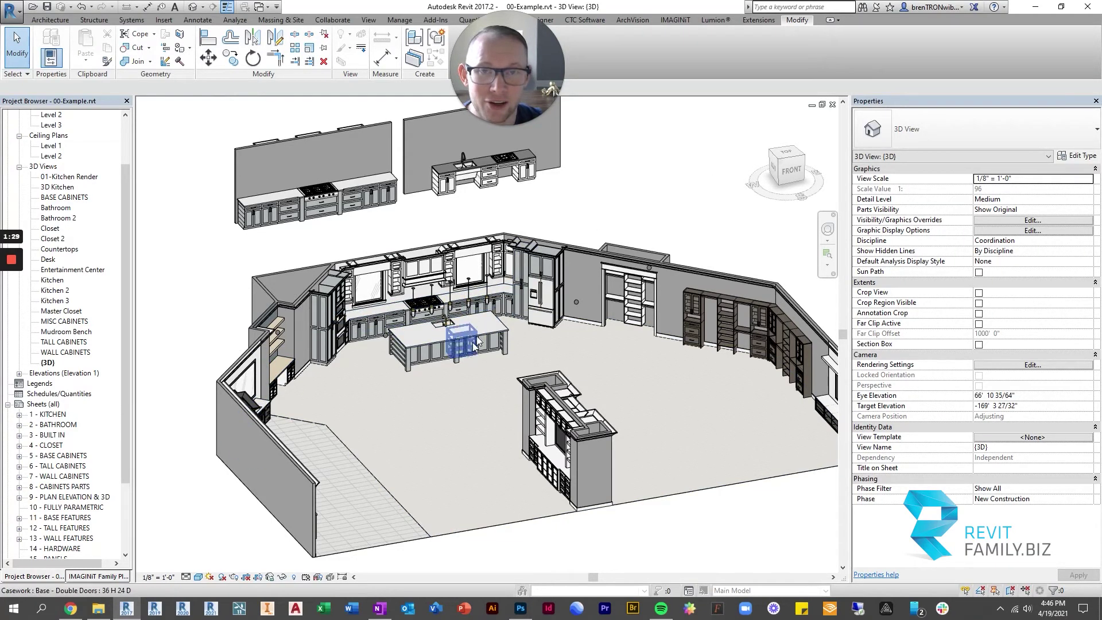
left_click_drag(537, 35, 676, 22)
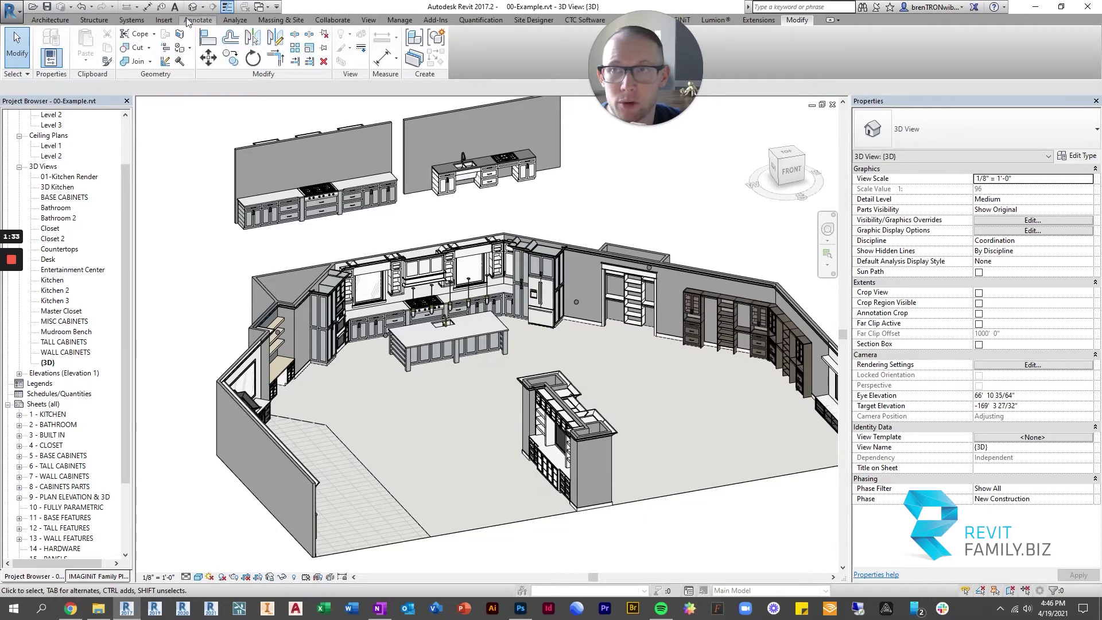
Load Base - Double Doors - Sink.rfa from the 80-Seed Families folder via Insert > Load Family
left_click(164, 19)
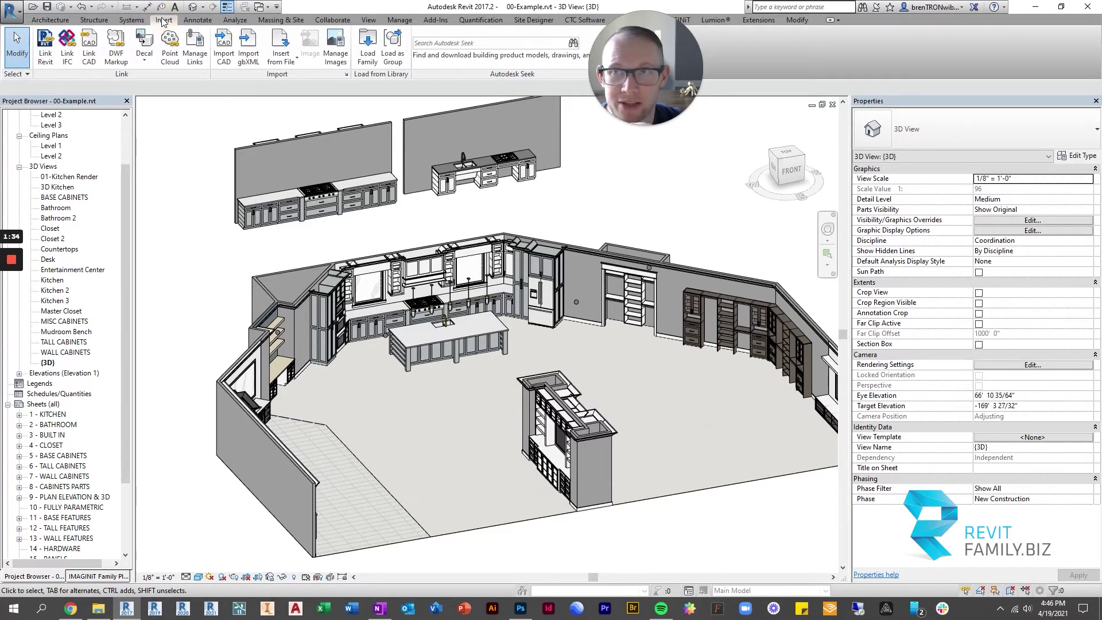
left_click(380, 56)
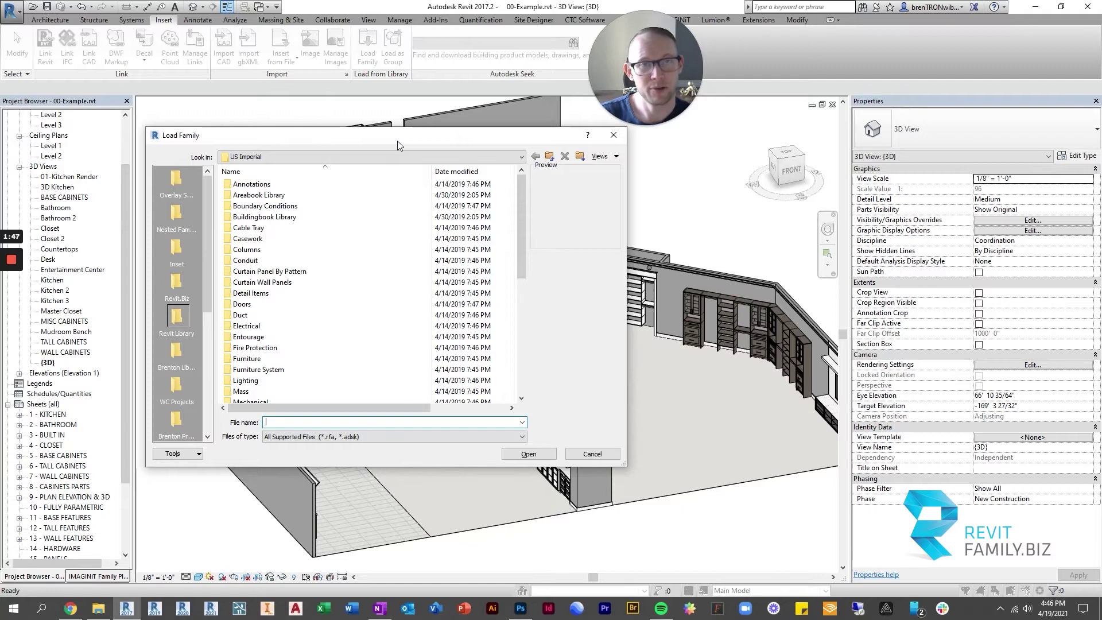
left_click(176, 183)
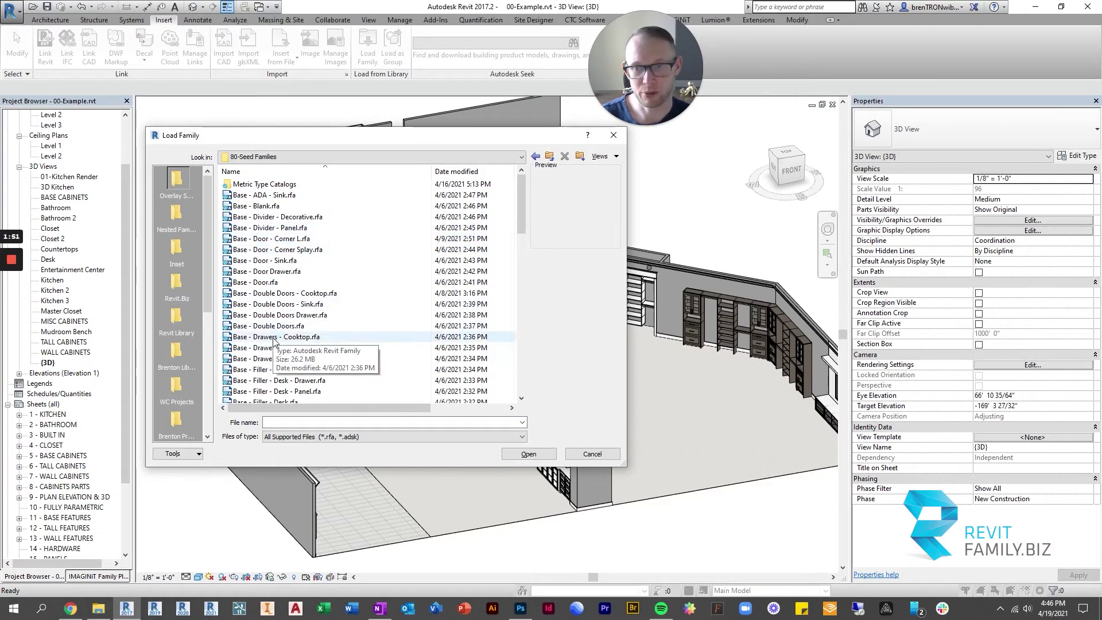
left_click(277, 305)
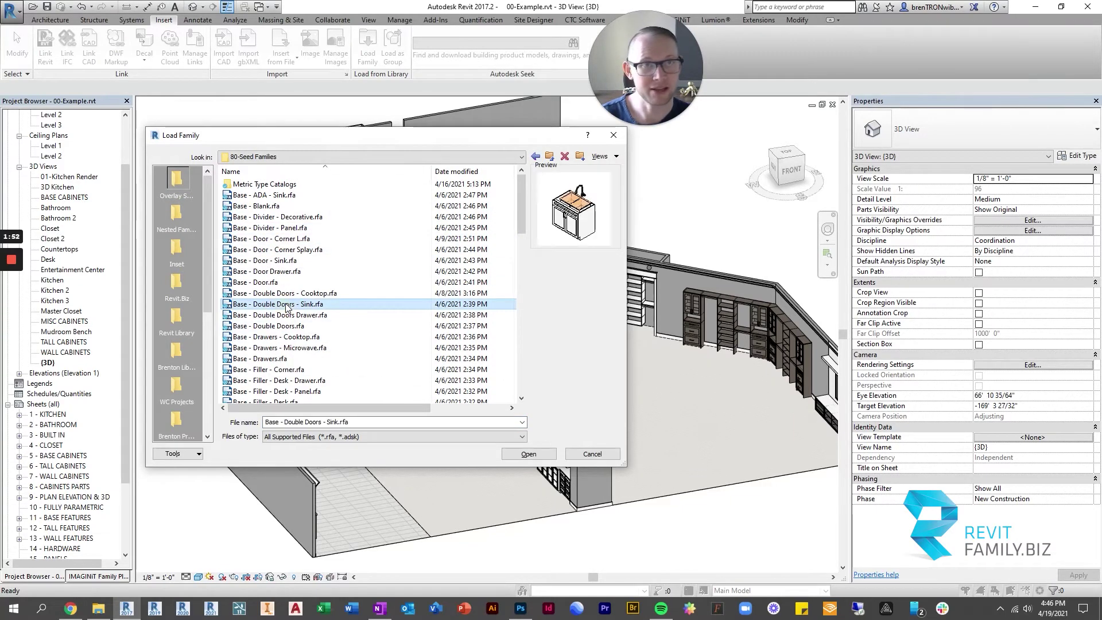
left_click(540, 456)
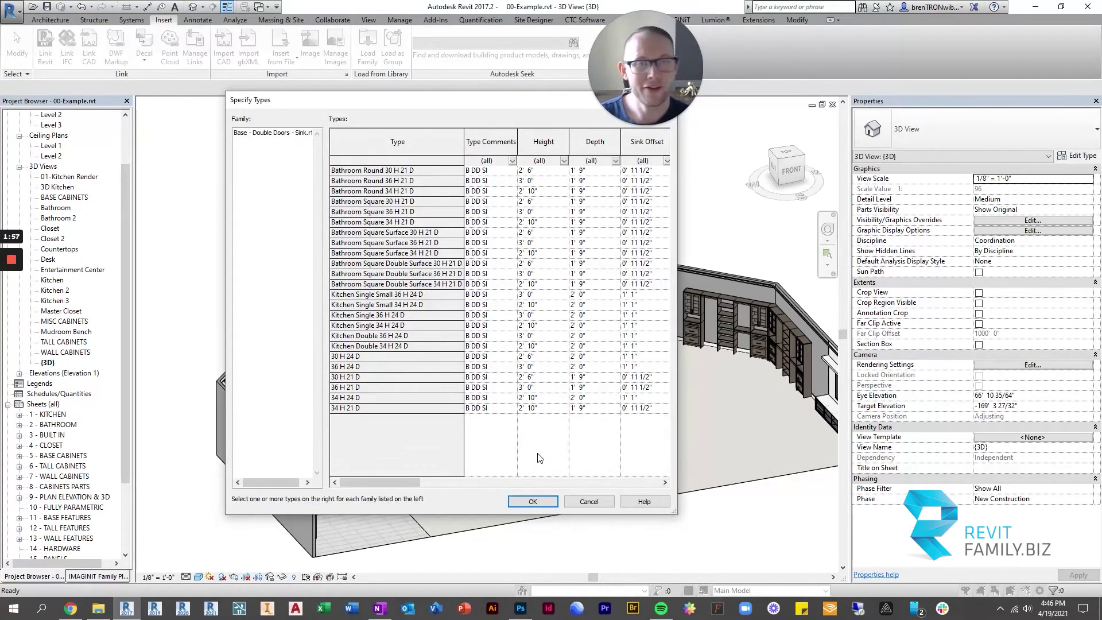
left_click_drag(442, 104, 352, 105)
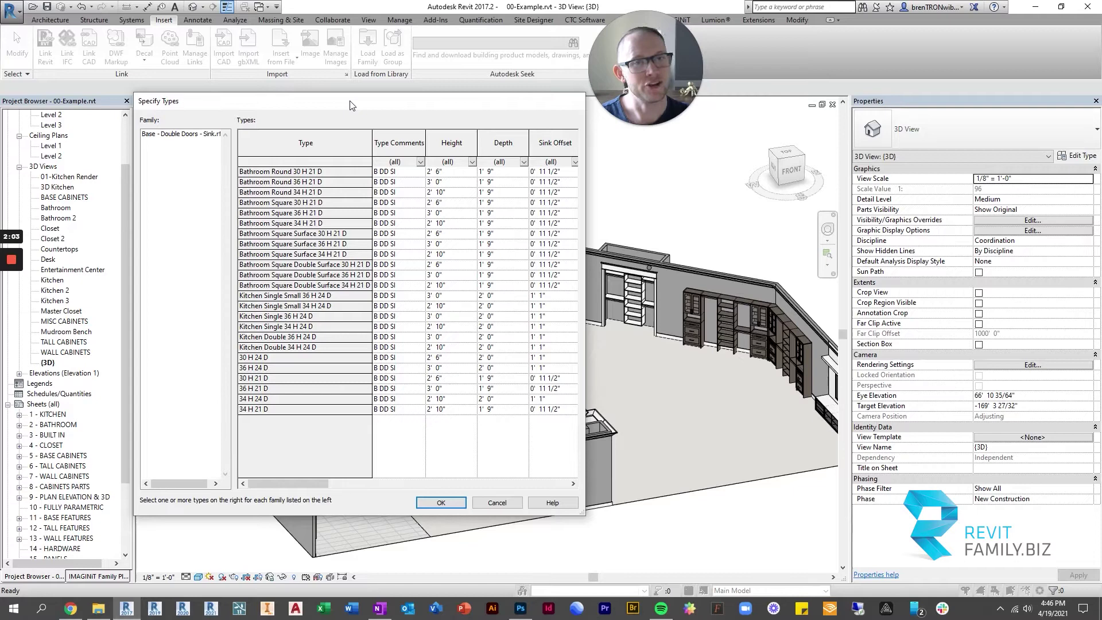
left_click_drag(355, 105, 324, 60)
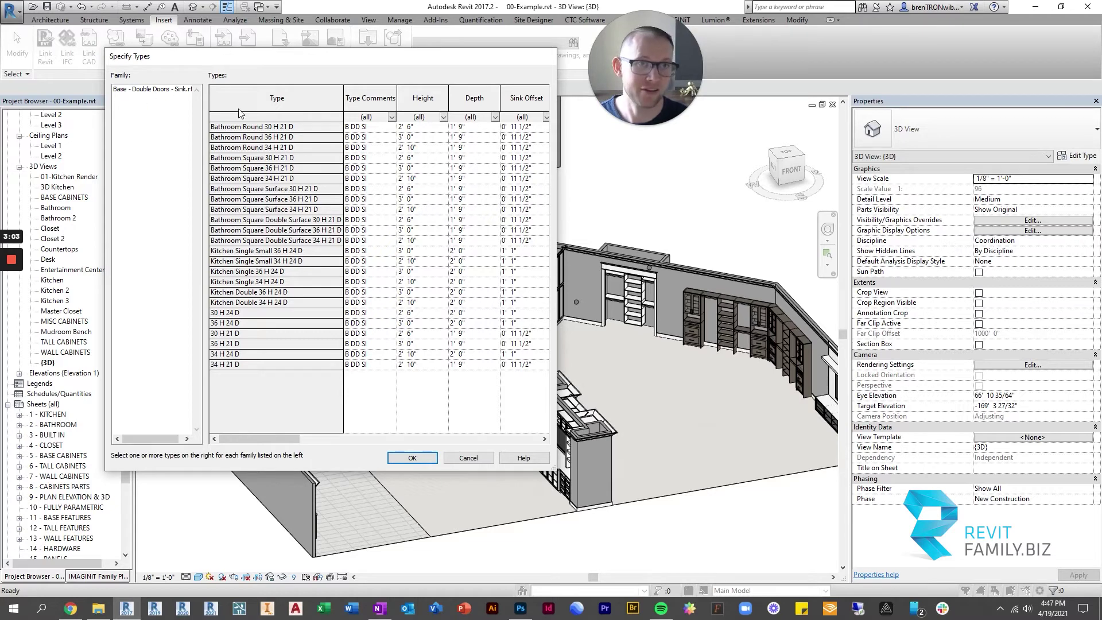
Select every catalog row, then narrow the selection to Kitchen Single 34 H 24 D alone
left_click_drag(247, 127, 250, 369)
left_click(267, 282)
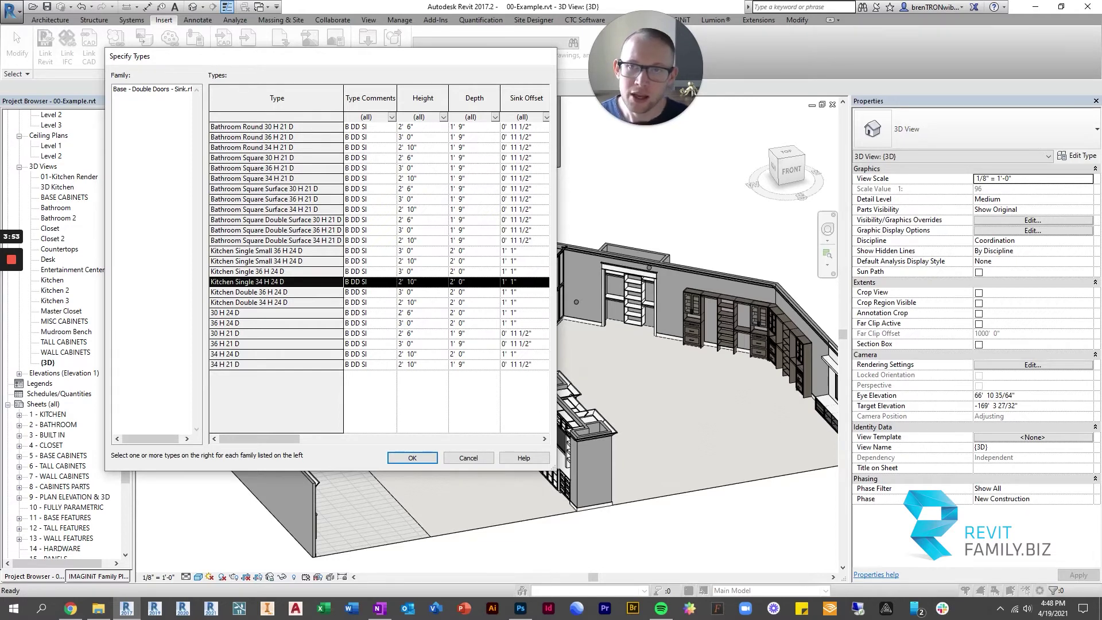
Try single types, then multi-select Bathroom Round 36 H 21 D through Kitchen Double 36 H 24 D
left_click(270, 147)
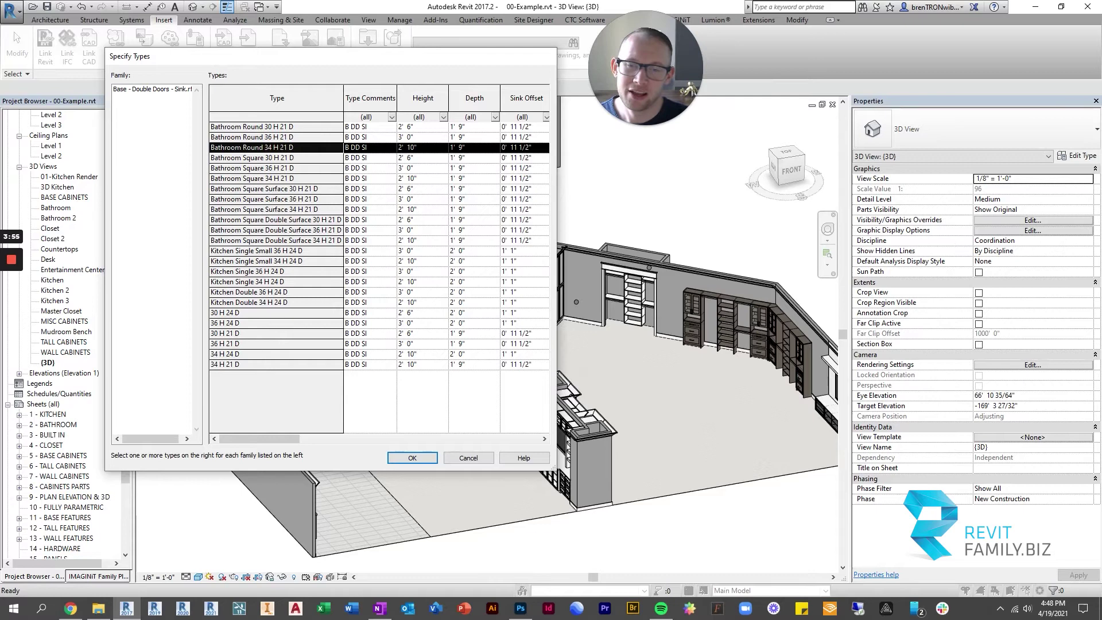
left_click(247, 168)
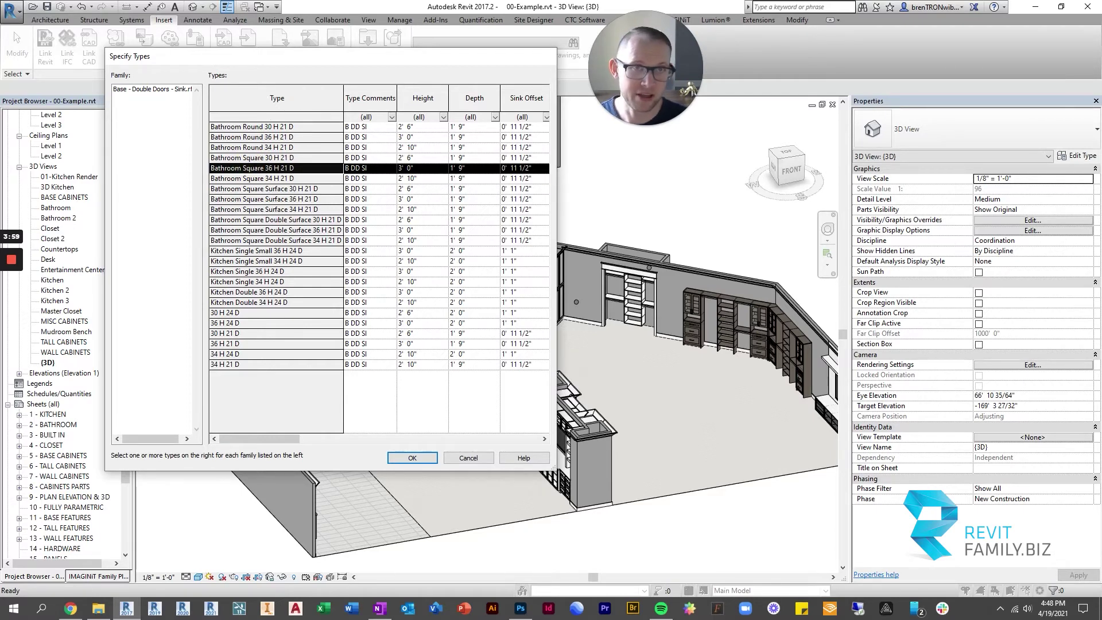
left_click(230, 262)
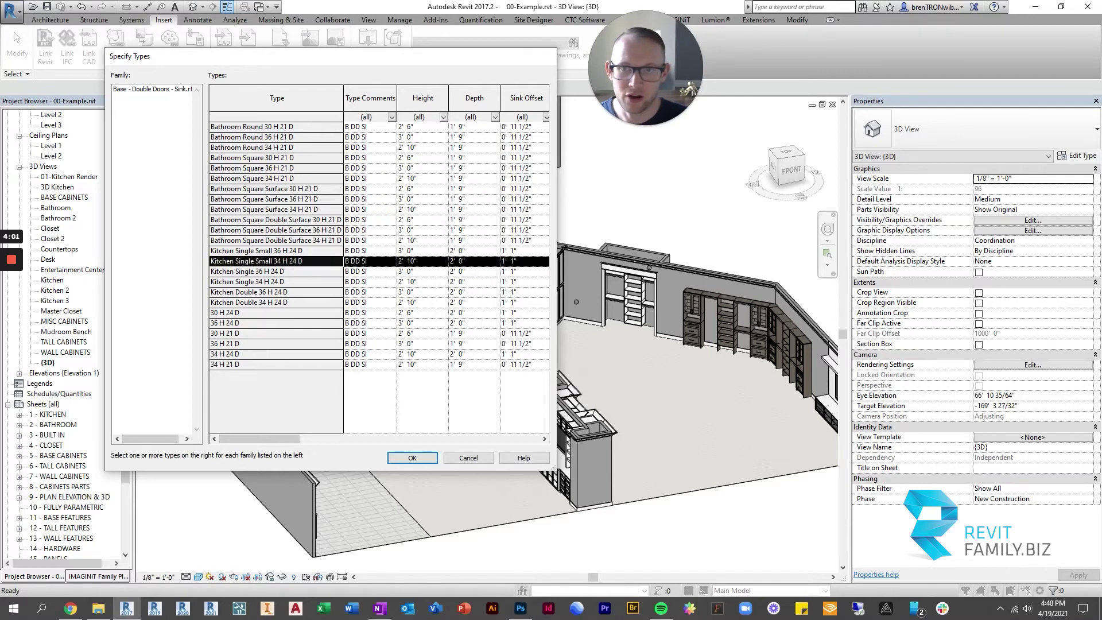
left_click(232, 168)
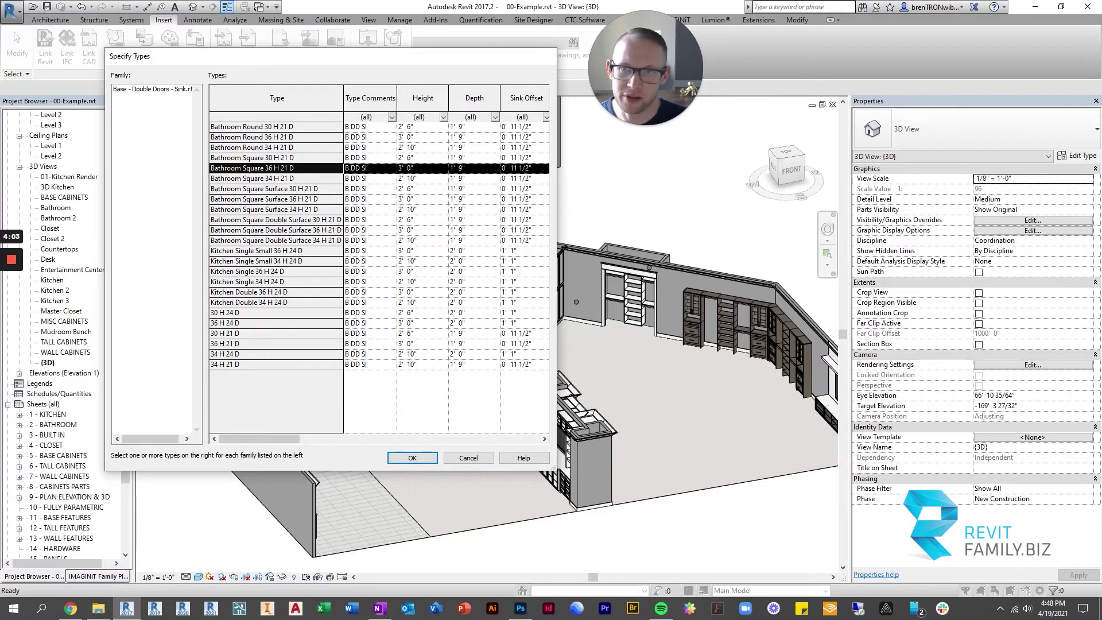
left_click(232, 137, "ctrl")
left_click(252, 199, "ctrl")
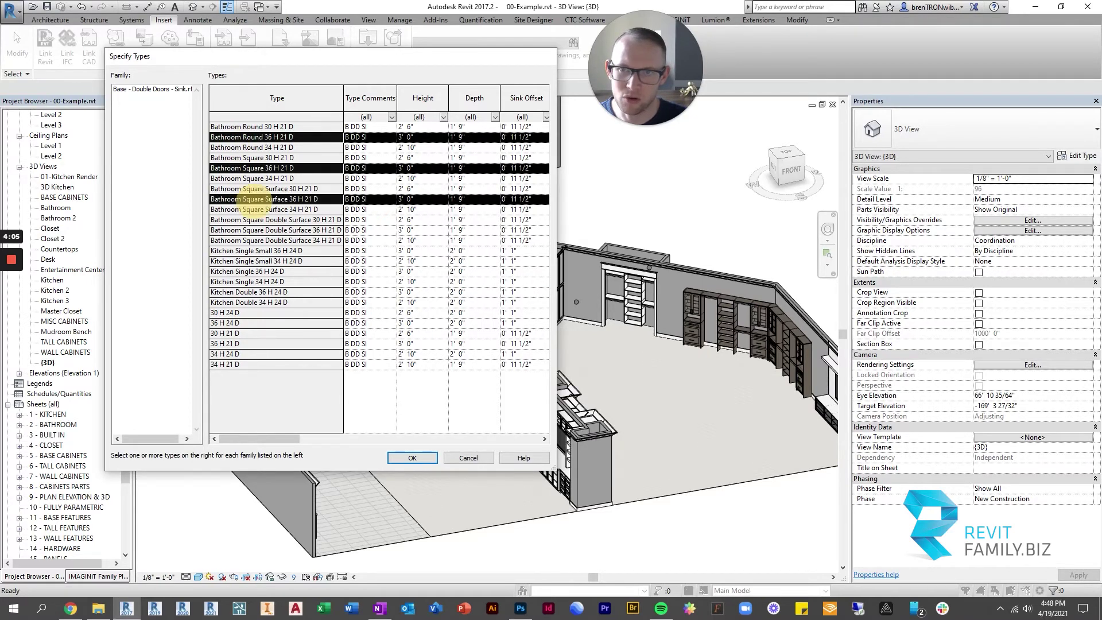
left_click(253, 230, "ctrl")
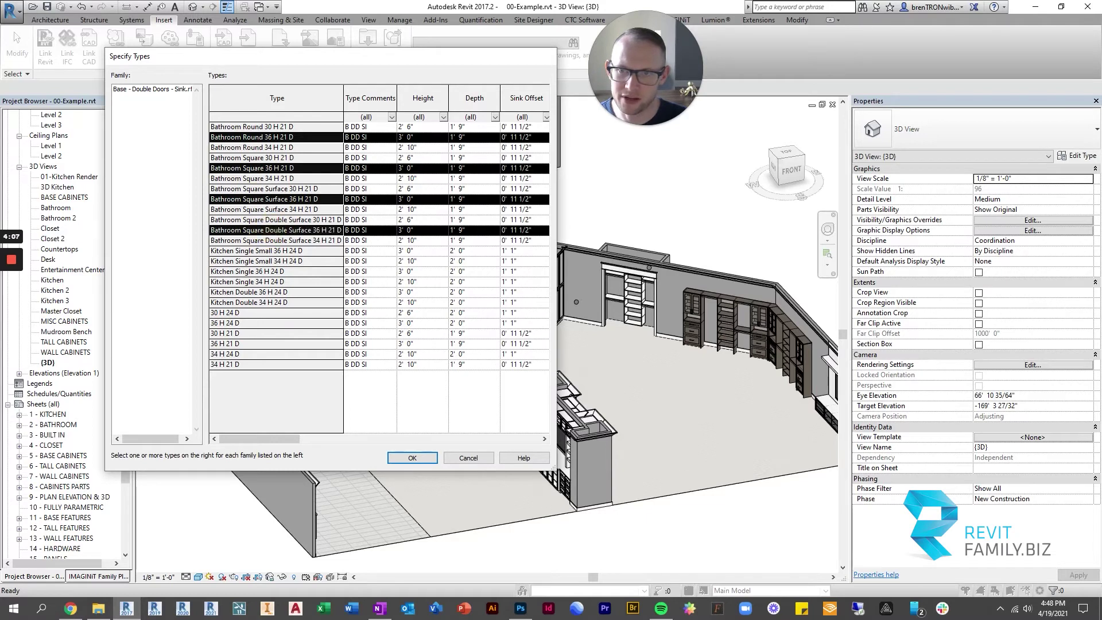
left_click(253, 251, "ctrl")
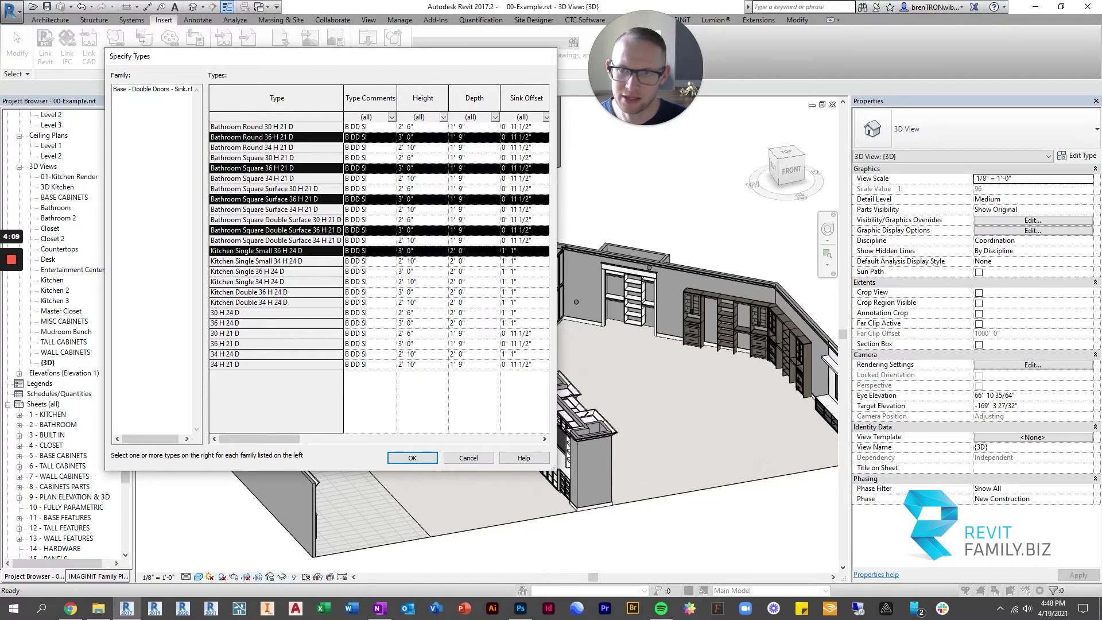
left_click(241, 271, "ctrl")
left_click(235, 293, "ctrl")
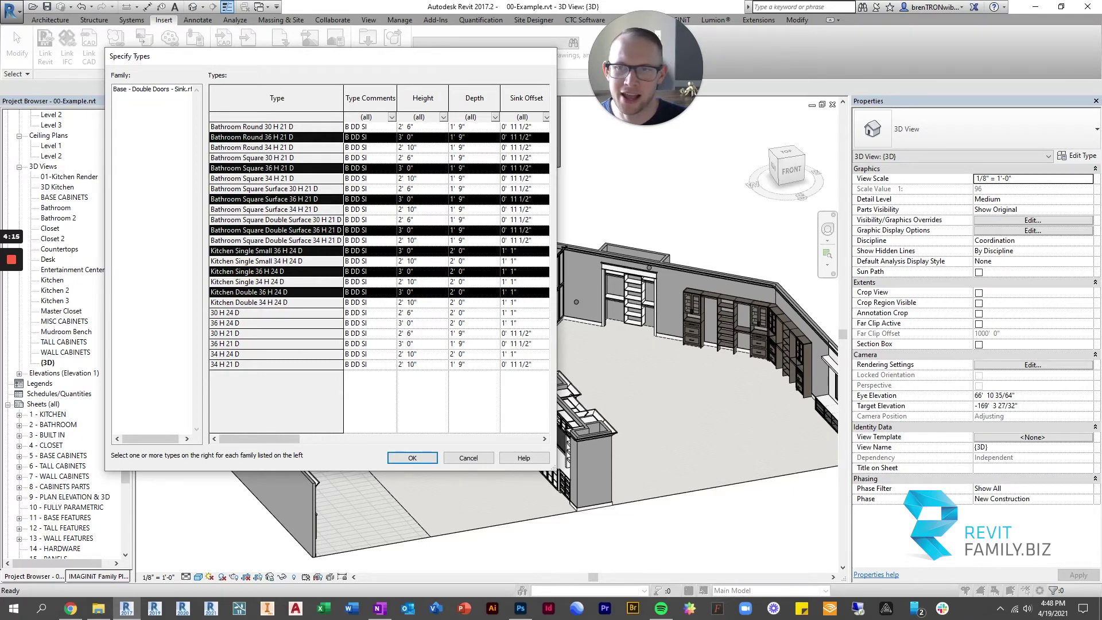
Deselect Kitchen Single Small, Kitchen Single, Bathroom Round, Square Surface and Square Double Surface types
left_click(241, 251, "ctrl")
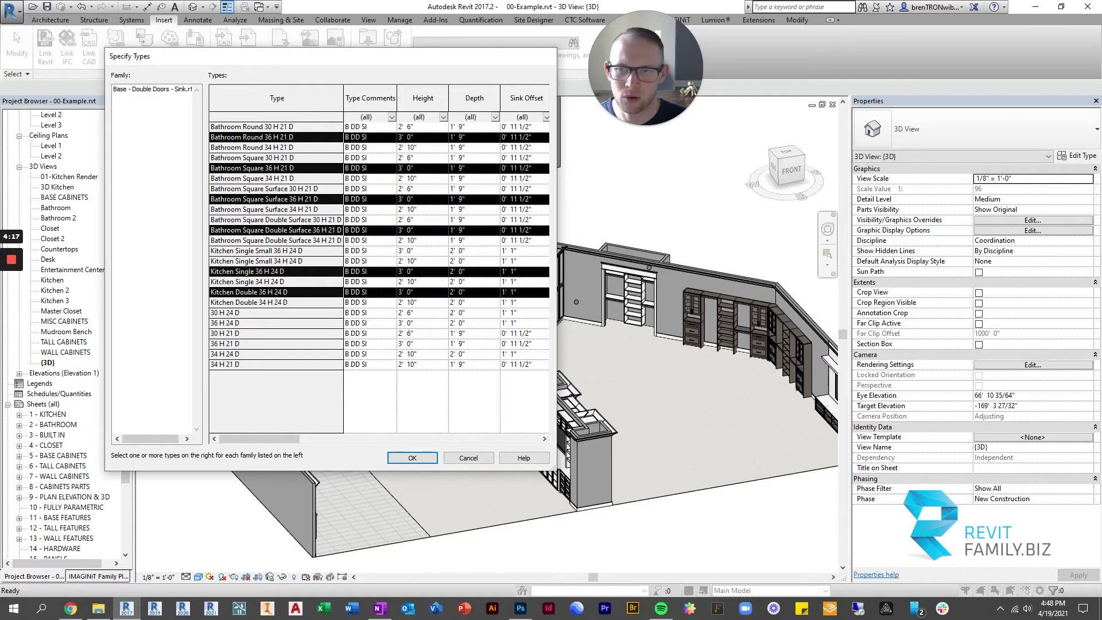
left_click(223, 272, "ctrl")
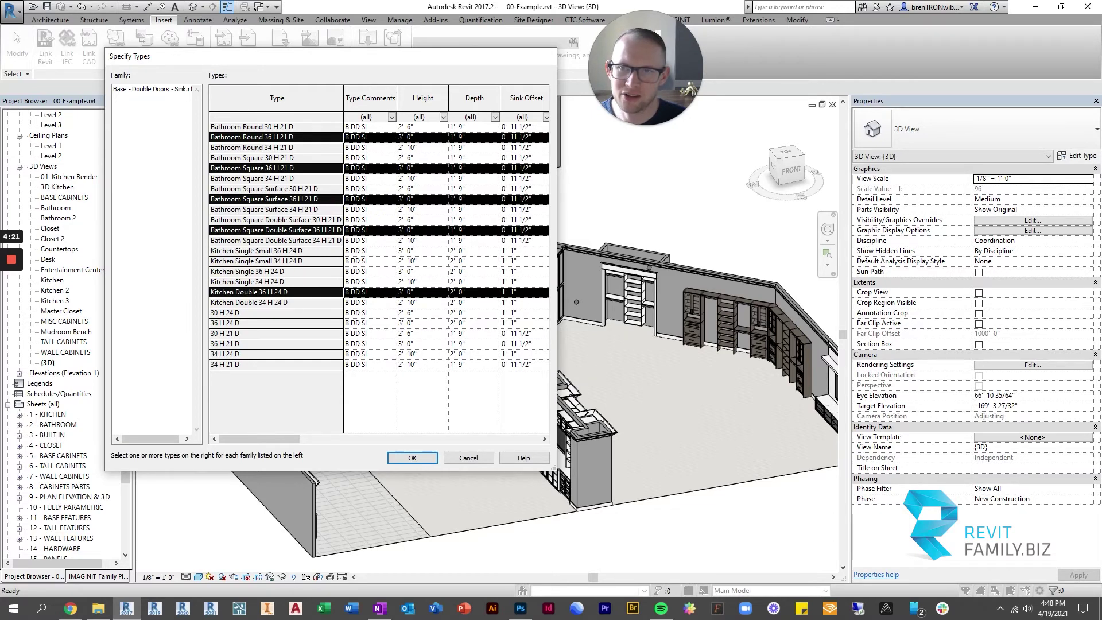
left_click(233, 137, "ctrl")
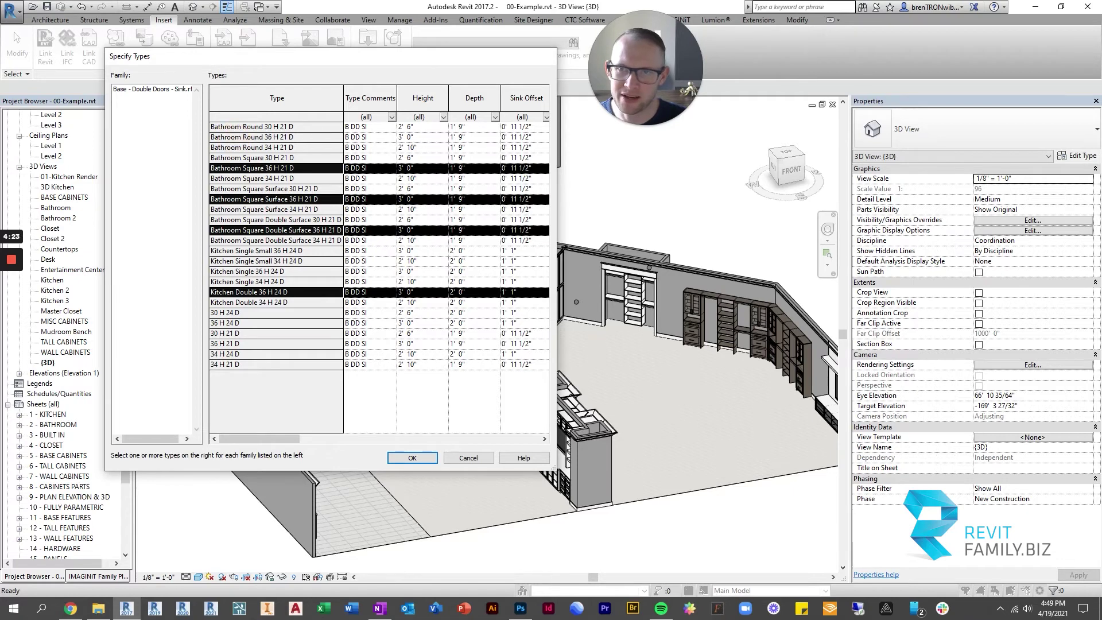
left_click(235, 200, "ctrl")
left_click(239, 230, "ctrl")
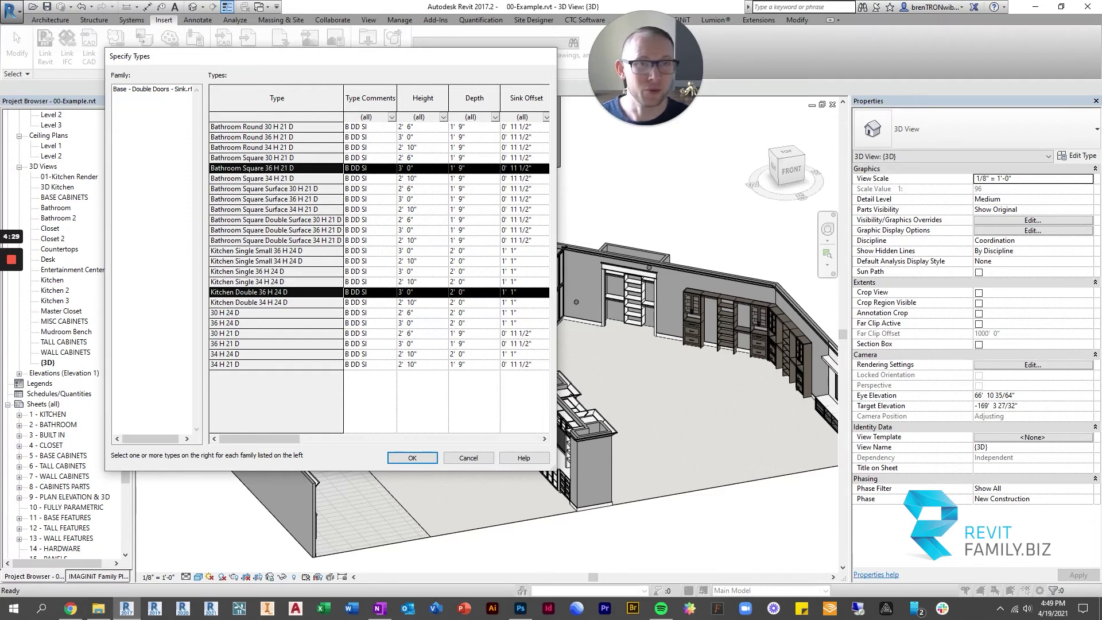
Confirm Specify Types to load Bathroom Square 36 H 21 D and Kitchen Double 36 H 24 D
left_click(410, 455)
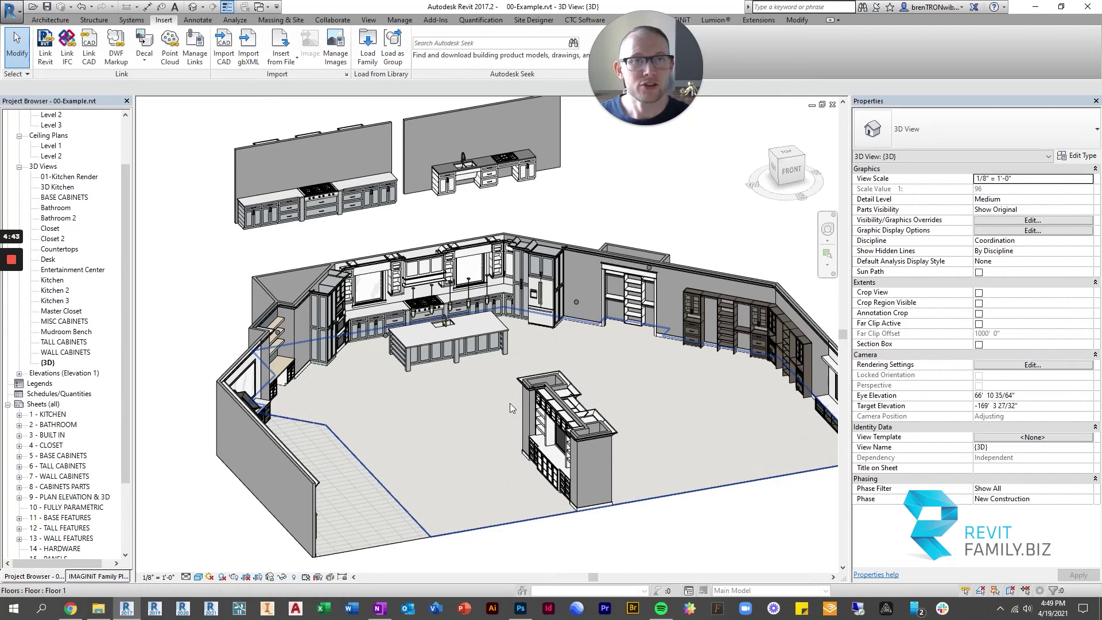
left_click_drag(655, 67, 517, 56)
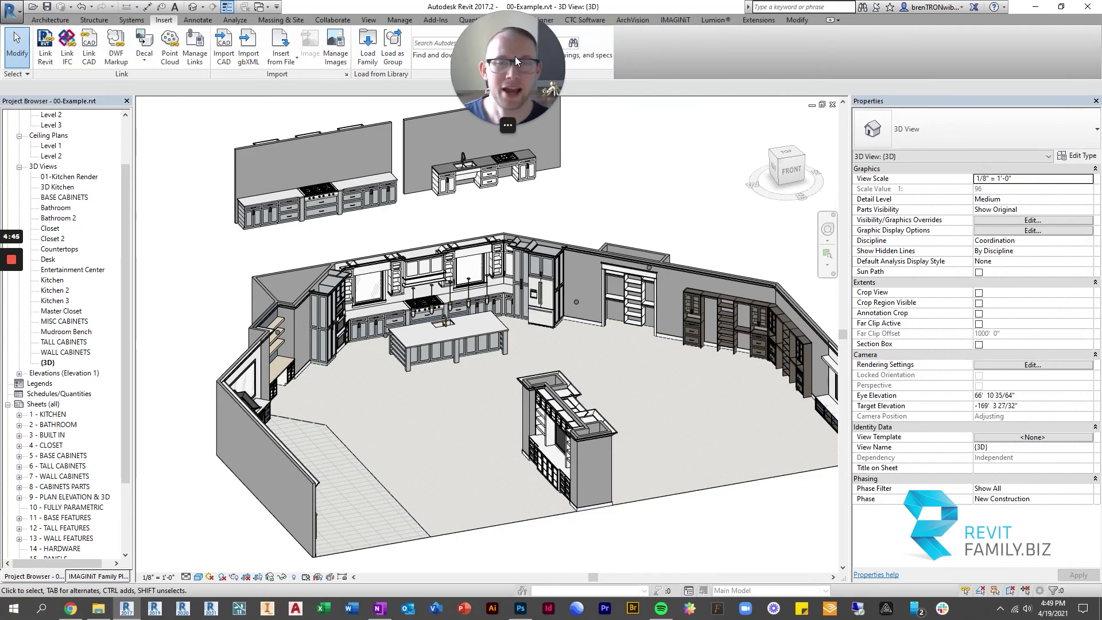